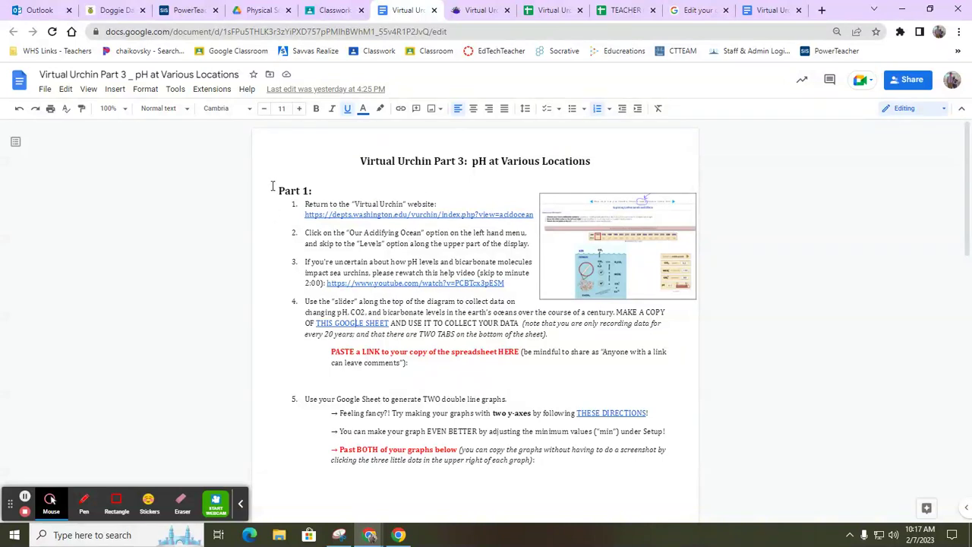
Step: Read the assignment's Part 1 instructions, the spreadsheet link line and the double line graph step
{"action": "left_click_drag", "start_coordinate": [272, 186], "coordinate": [515, 362]}
{"action": "left_click", "coordinate": [516, 364]}
{"action": "left_click_drag", "start_coordinate": [413, 362], "coordinate": [401, 382]}
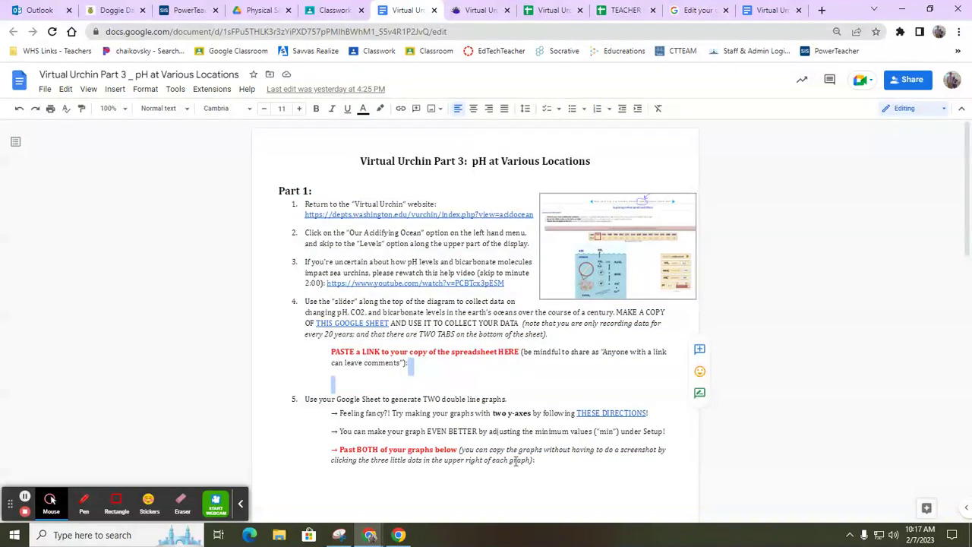
{"action": "left_click_drag", "start_coordinate": [535, 460], "coordinate": [297, 393]}
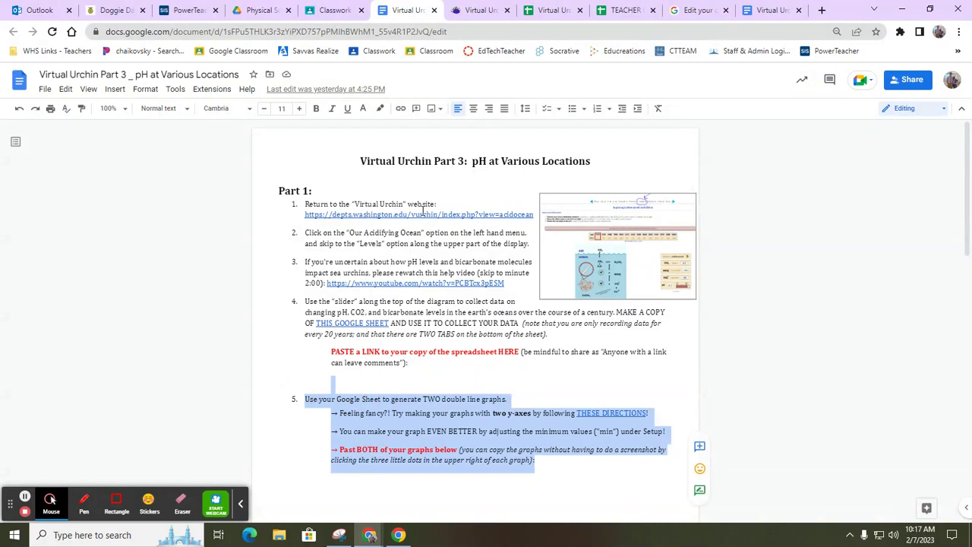
{"action": "left_click", "coordinate": [422, 213]}
Step: Set the Virtual Urchin model to 1980 (ocean CO2 12.6, bicarbonate 1849) and return to the doc
{"action": "left_click", "coordinate": [481, 12]}
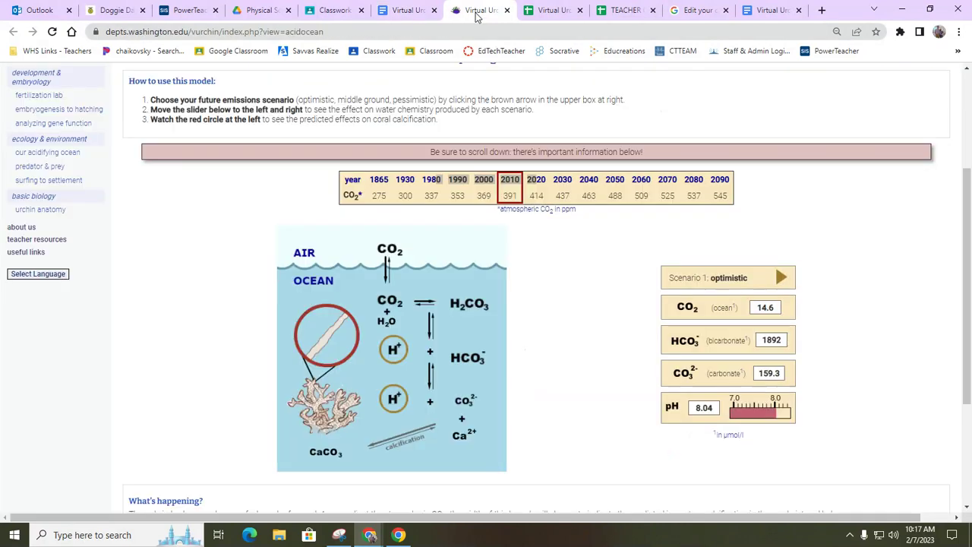
{"action": "scroll", "coordinate": [524, 228], "scroll_direction": "up", "scroll_amount": 3}
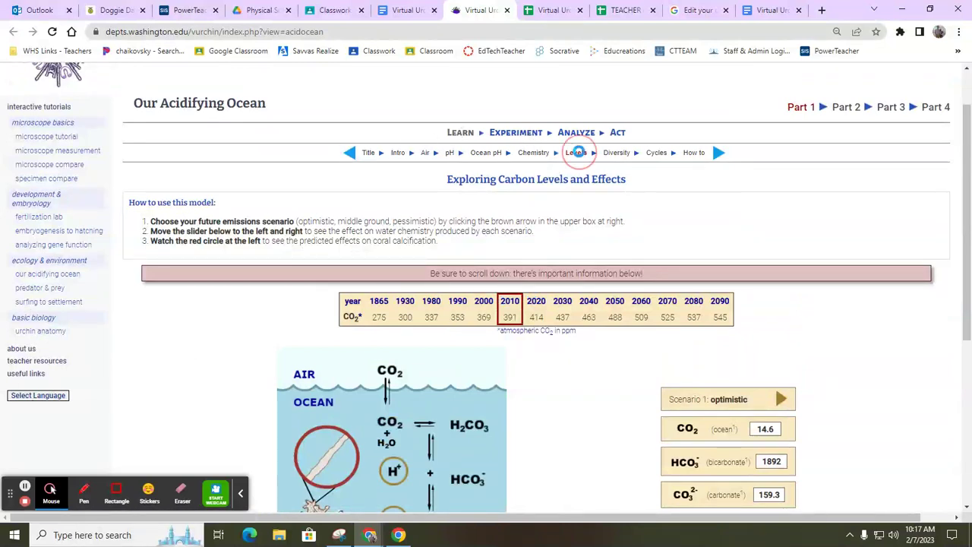
{"action": "left_click", "coordinate": [509, 304]}
{"action": "mouse_move", "coordinate": [507, 308]}
{"action": "left_mouse_down"}
{"action": "mouse_move", "coordinate": [380, 308]}
{"action": "mouse_move", "coordinate": [642, 304]}
{"action": "mouse_move", "coordinate": [405, 304]}
{"action": "left_mouse_up"}
{"action": "scroll", "coordinate": [790, 426], "scroll_direction": "down", "scroll_amount": 1}
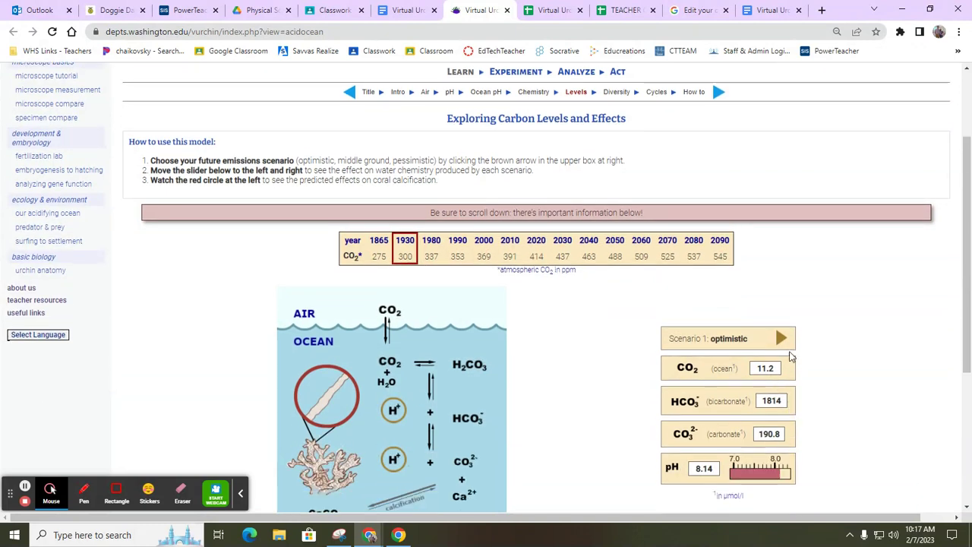
{"action": "mouse_move", "coordinate": [433, 265]}
{"action": "left_mouse_down"}
{"action": "mouse_move", "coordinate": [589, 265]}
{"action": "mouse_move", "coordinate": [412, 262]}
{"action": "left_mouse_up"}
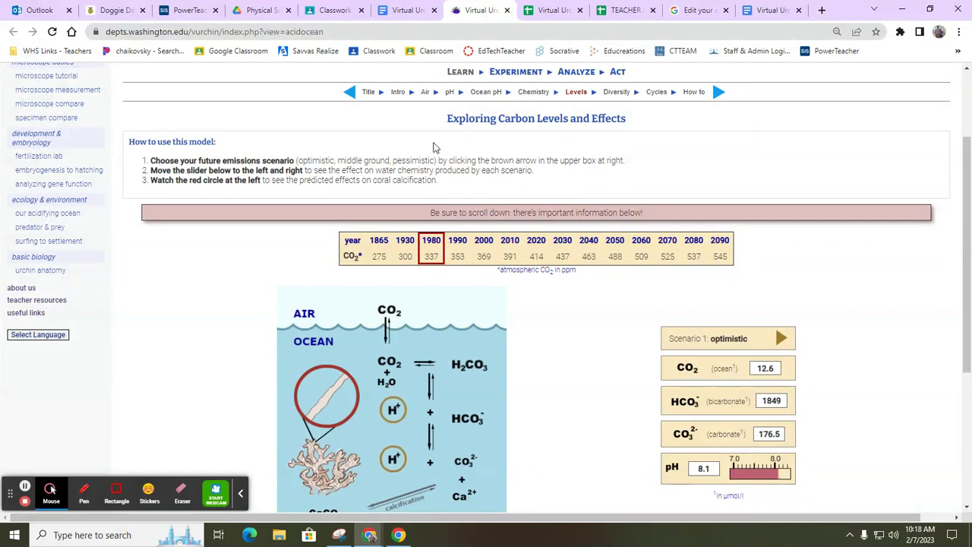
{"action": "key", "text": "ctrl+shift+Tab"}
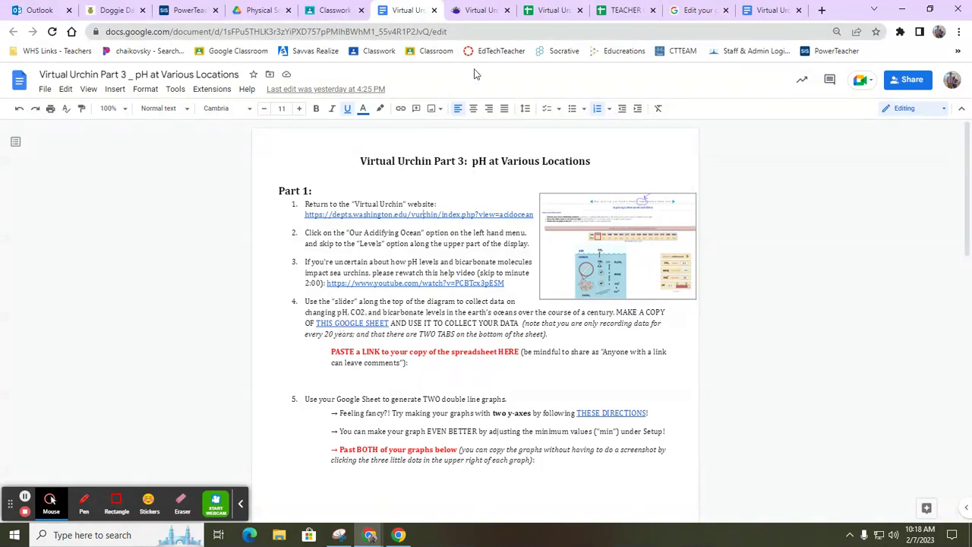
Step: Compare the spreadsheet's CO2 and pH sheet with the empty CO2 and Bicarbonate table, then revisit the model
{"action": "left_click", "coordinate": [544, 14]}
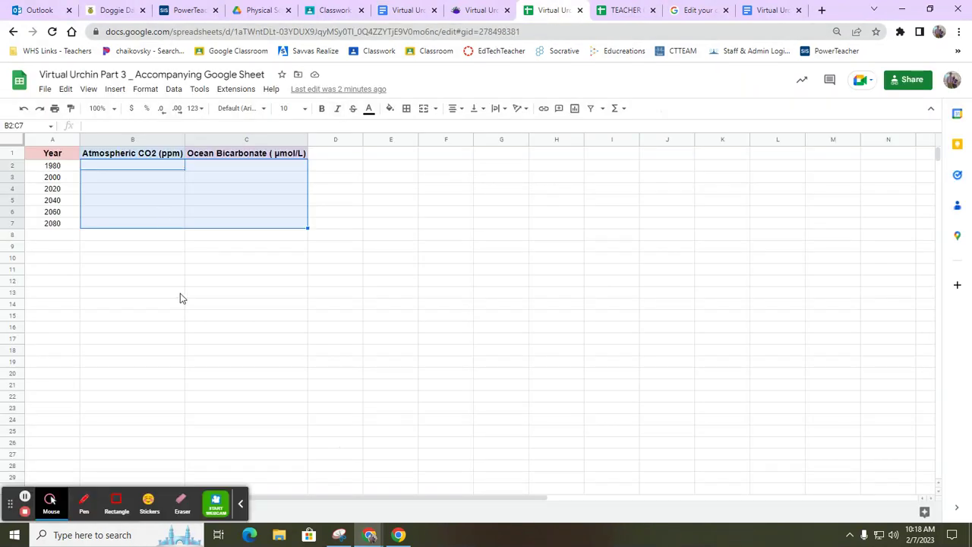
{"action": "left_click", "coordinate": [180, 293]}
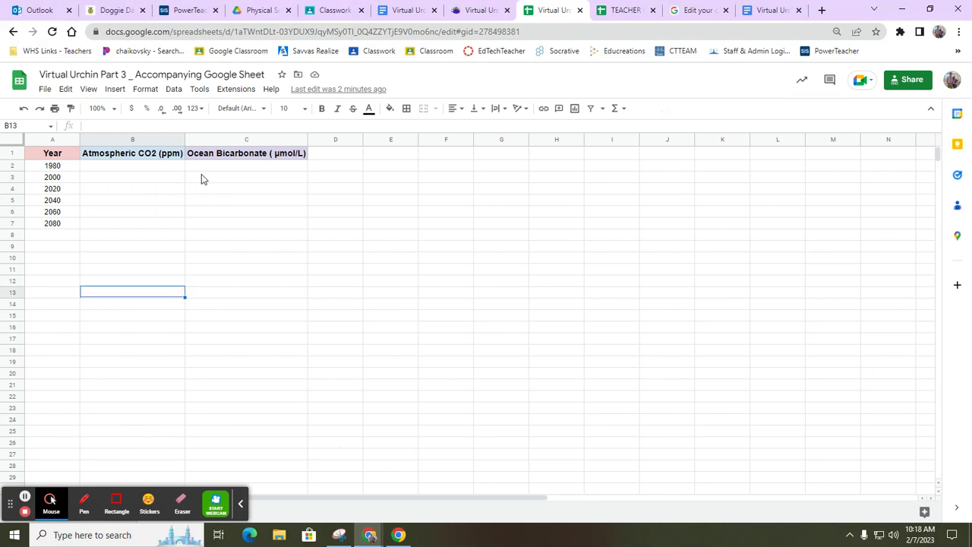
{"action": "left_click", "coordinate": [241, 505]}
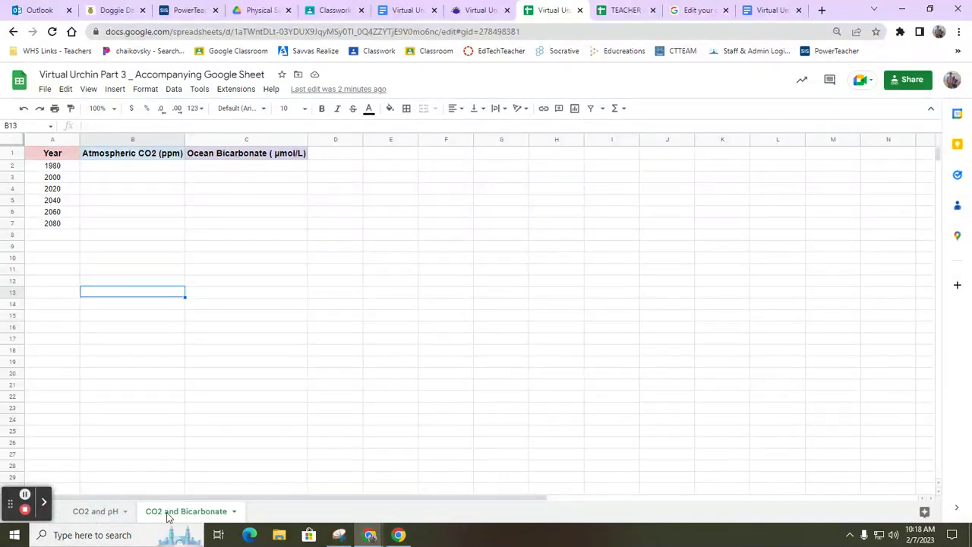
{"action": "left_click", "coordinate": [108, 517]}
{"action": "left_click", "coordinate": [156, 515]}
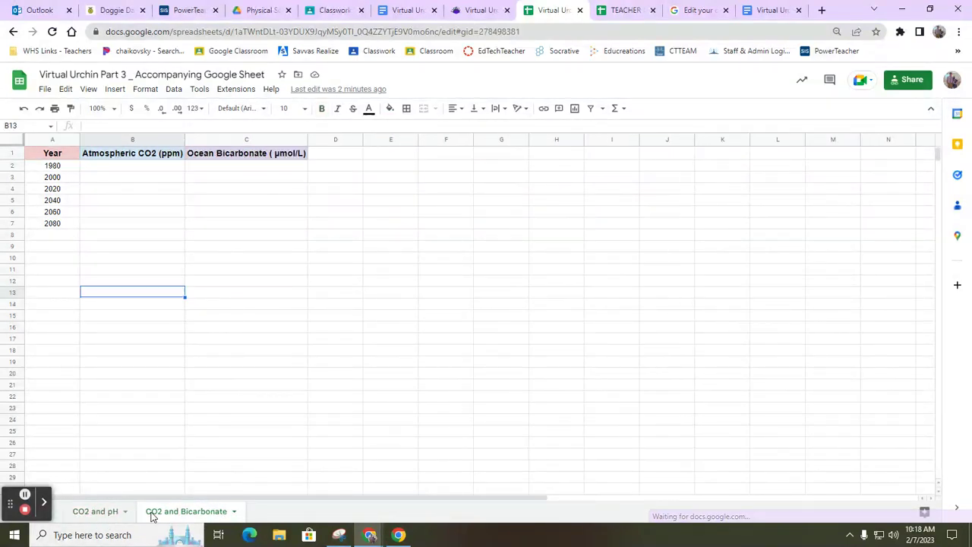
{"action": "left_click", "coordinate": [89, 516]}
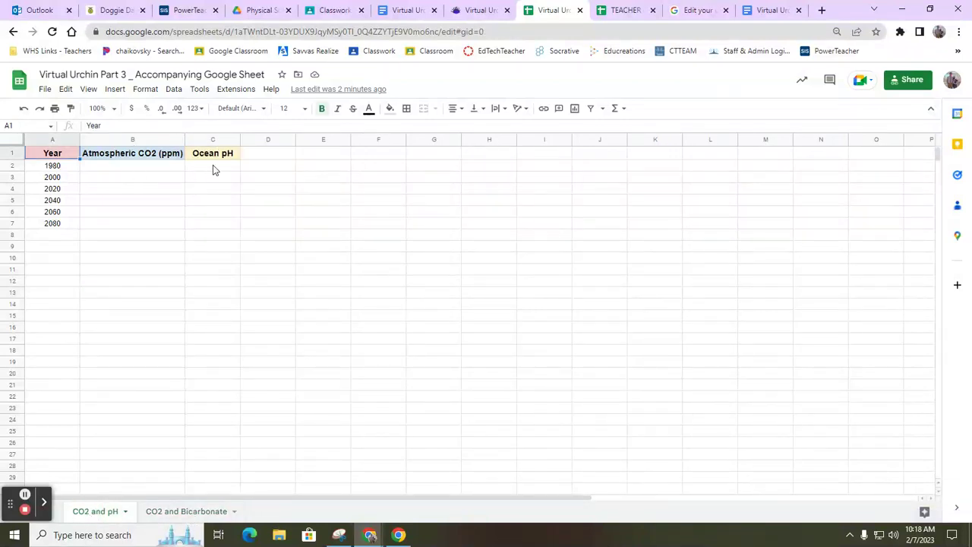
{"action": "left_click", "coordinate": [190, 514]}
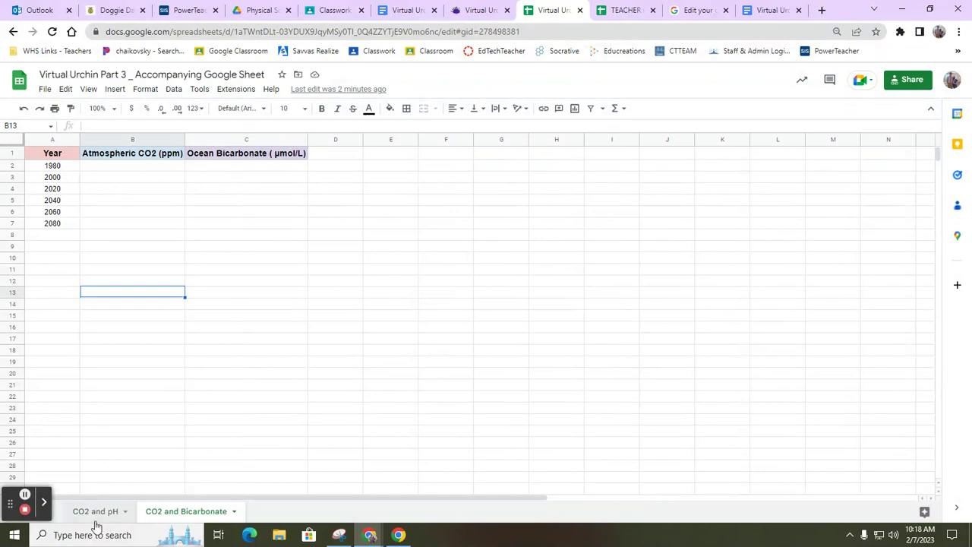
{"action": "left_click", "coordinate": [475, 10]}
{"action": "scroll", "coordinate": [775, 324], "scroll_direction": "down", "scroll_amount": 3}
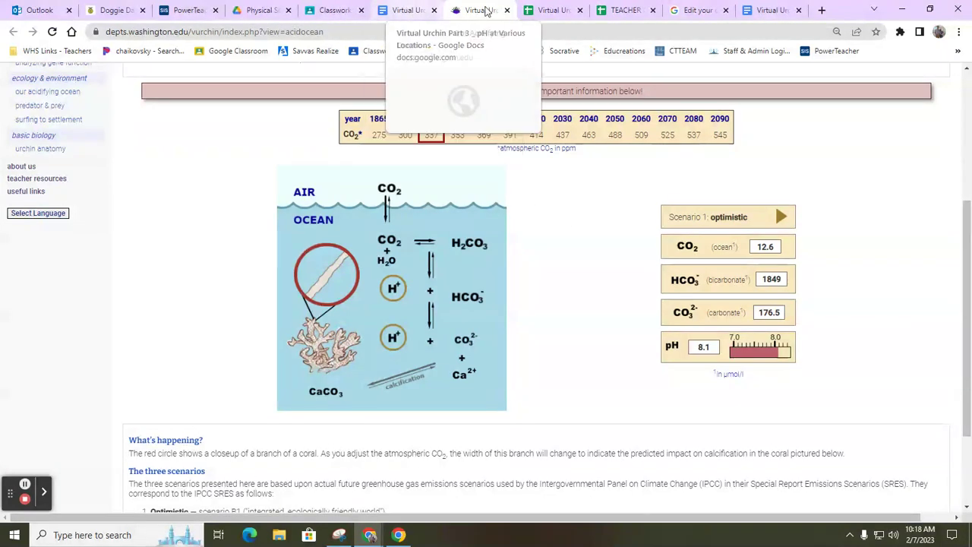
Step: View the teacher copy's filled 1980–2080 CO2 and bicarbonate values, then scroll the doc to the graph steps
{"action": "left_click", "coordinate": [610, 15]}
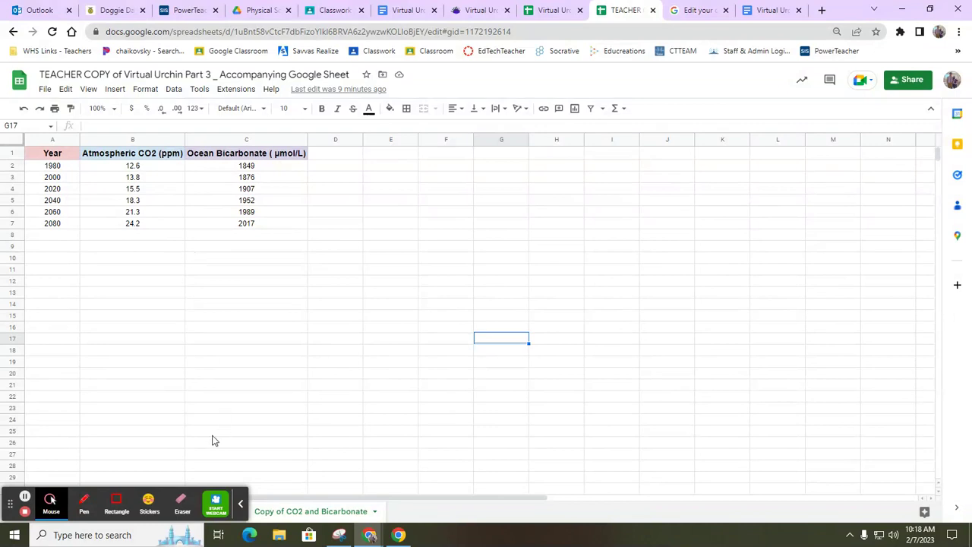
{"action": "left_click", "coordinate": [240, 503]}
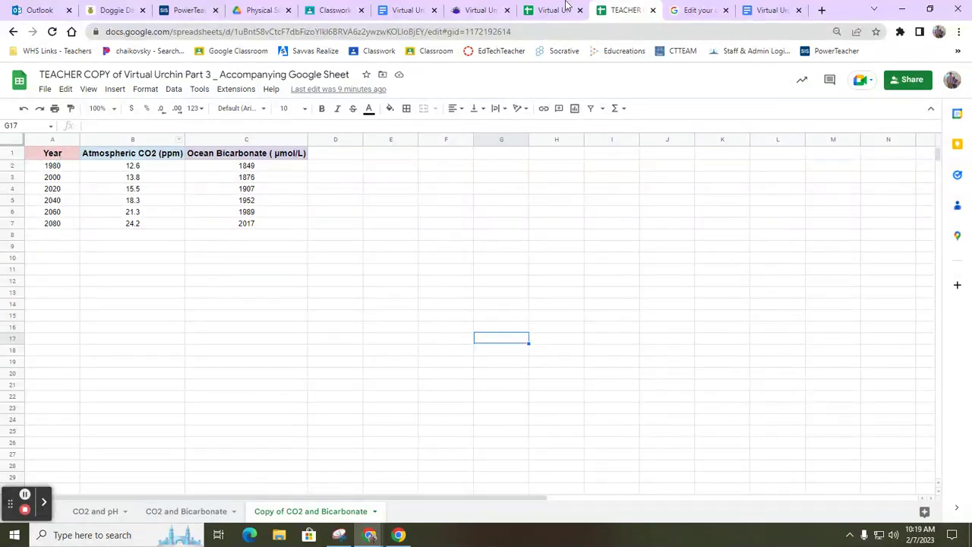
{"action": "left_click", "coordinate": [409, 11]}
{"action": "scroll", "coordinate": [401, 281], "scroll_direction": "down", "scroll_amount": 1}
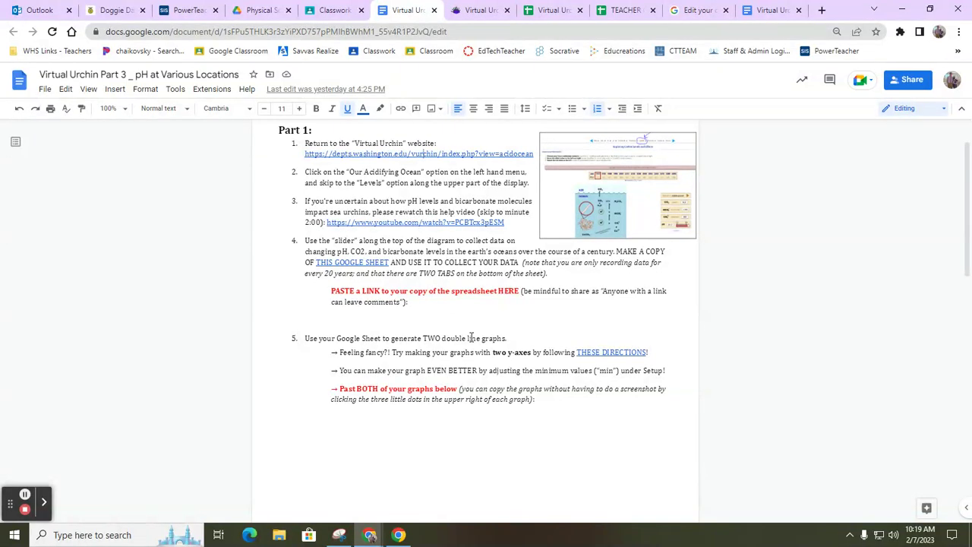
{"action": "left_click_drag", "start_coordinate": [339, 353], "coordinate": [614, 351]}
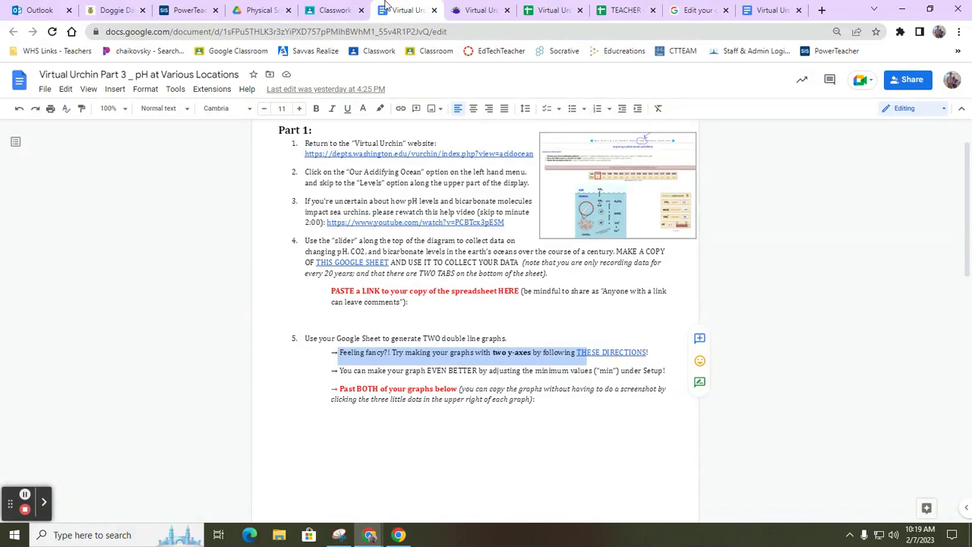
Step: Read the help article's second Y-axis steps, note the doc's axis-minimum line, and go to the teacher copy
{"action": "left_click", "coordinate": [689, 11]}
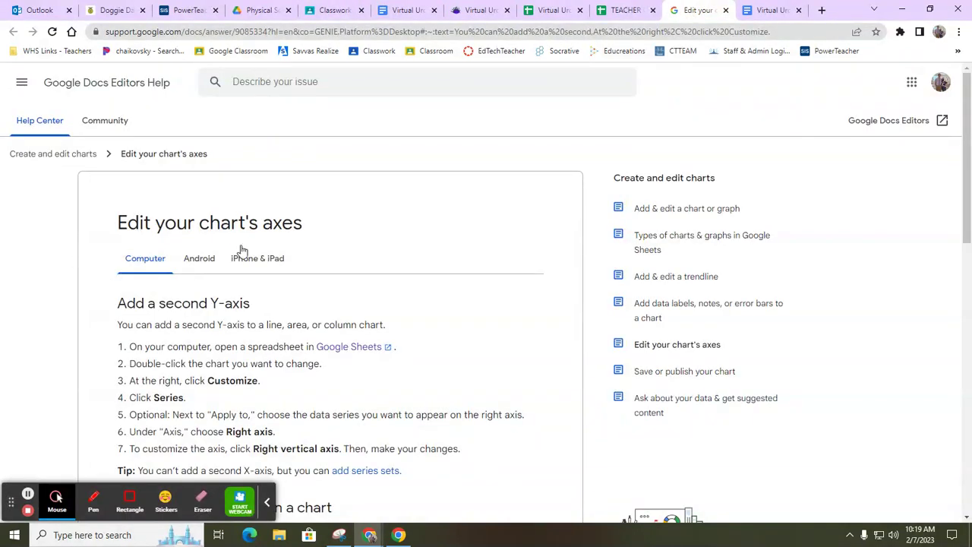
{"action": "left_click", "coordinate": [266, 501]}
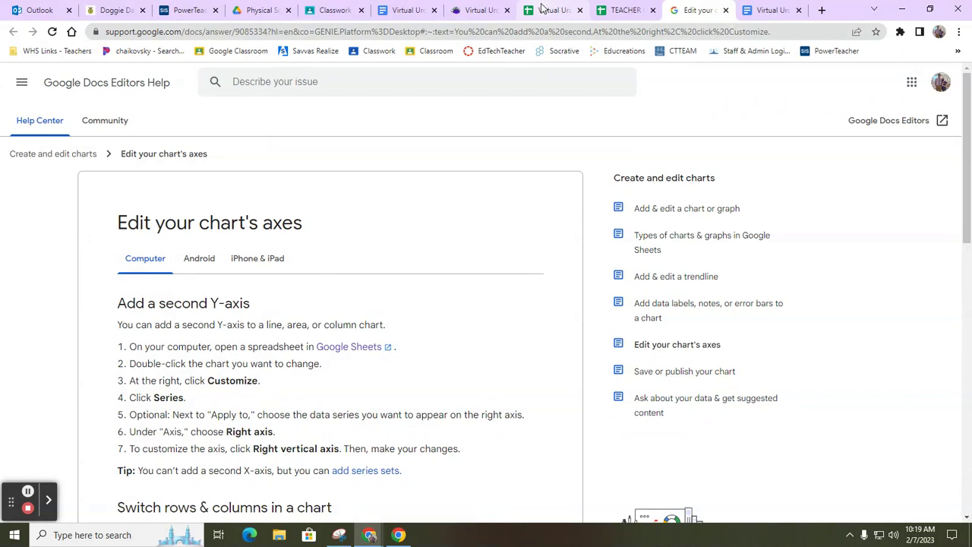
{"action": "left_click", "coordinate": [417, 11]}
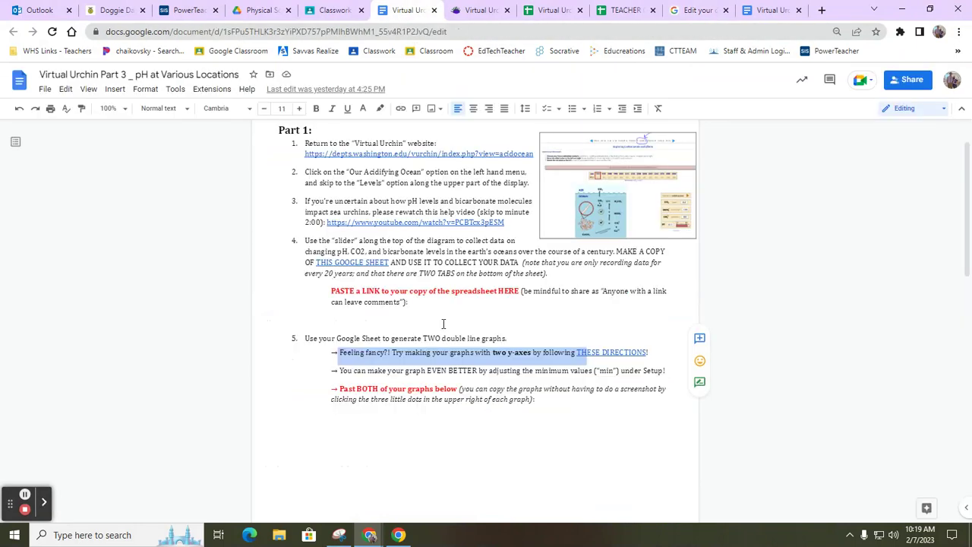
{"action": "left_click_drag", "start_coordinate": [332, 372], "coordinate": [657, 373]}
{"action": "left_click", "coordinate": [624, 11]}
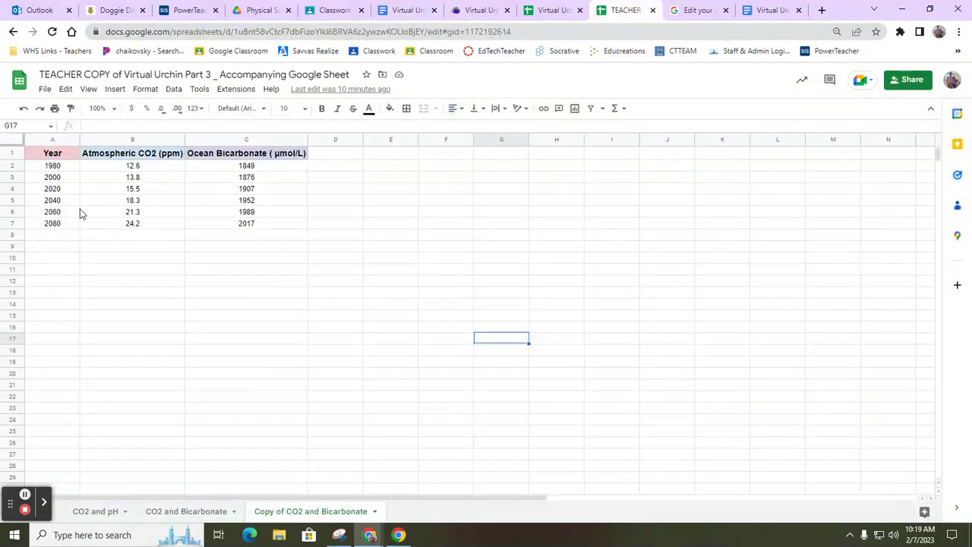
Step: Insert a line chart of A1:C7 (Year, Atmospheric CO2, Ocean Bicarbonate) and place it beside the data
{"action": "left_click_drag", "start_coordinate": [58, 155], "coordinate": [225, 229]}
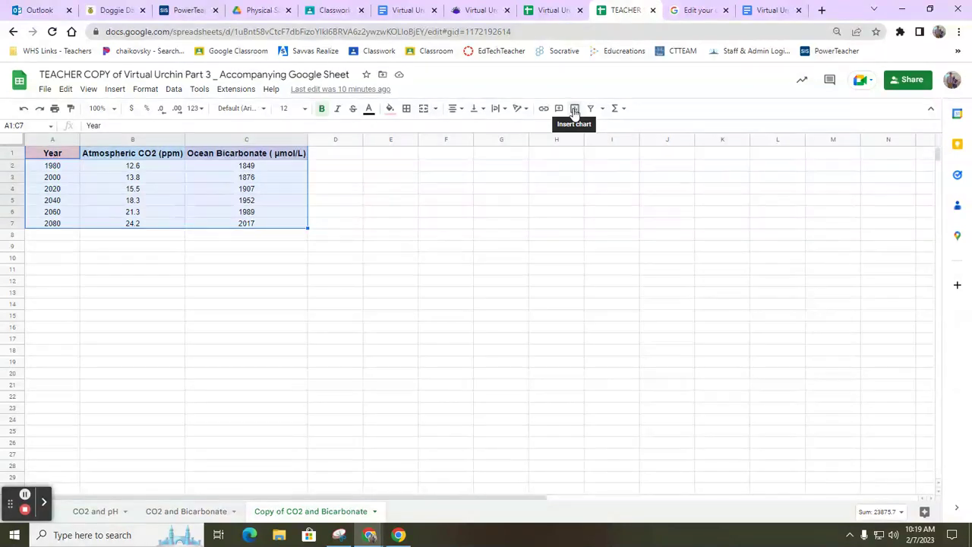
{"action": "left_click", "coordinate": [115, 89]}
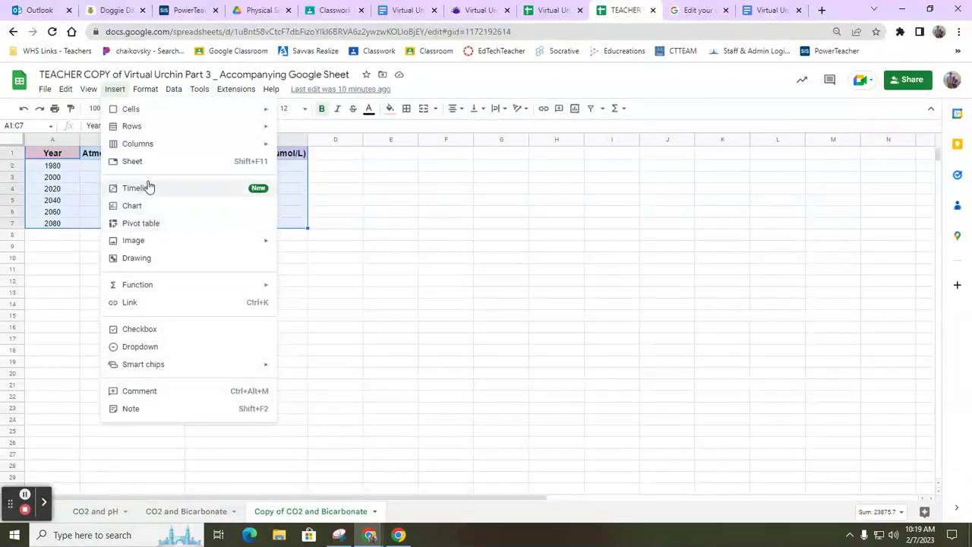
{"action": "left_click", "coordinate": [133, 209]}
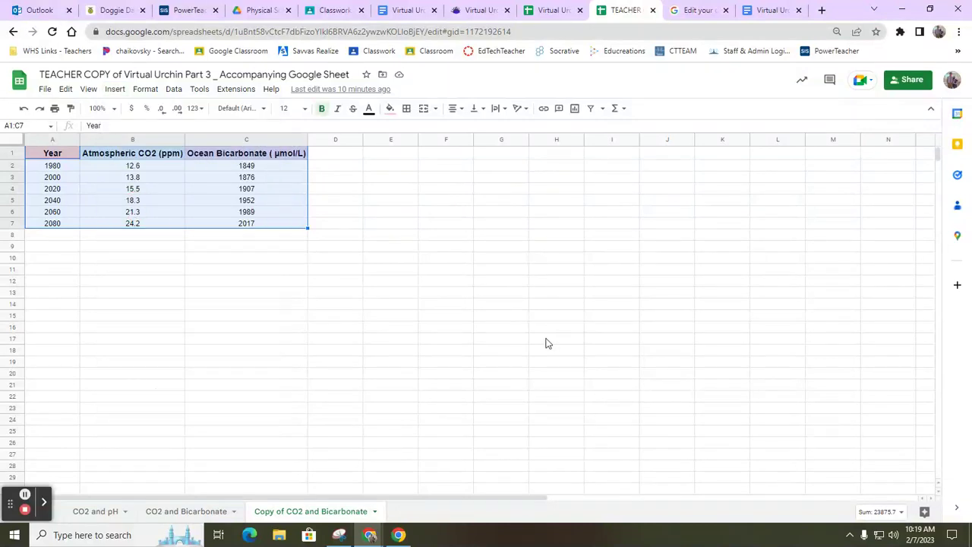
{"action": "left_click_drag", "start_coordinate": [493, 238], "coordinate": [616, 183]}
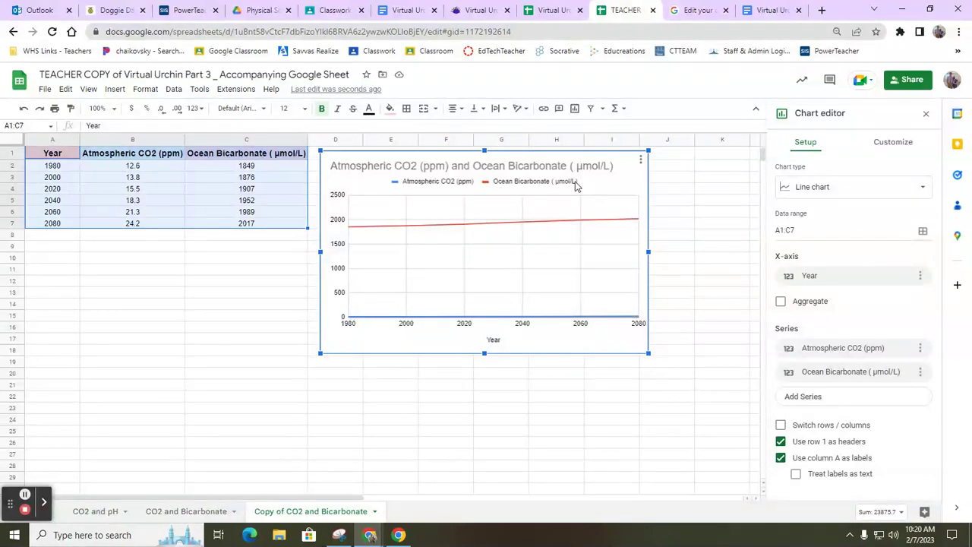
{"action": "left_click", "coordinate": [224, 336]}
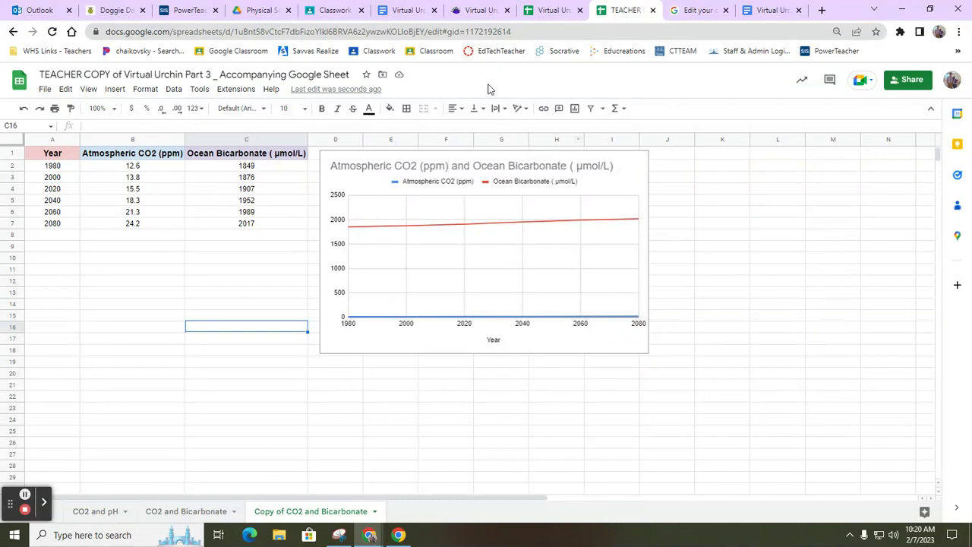
Step: Review the help article's Customize > Series steps for putting a series on a second axis
{"action": "left_click", "coordinate": [683, 10]}
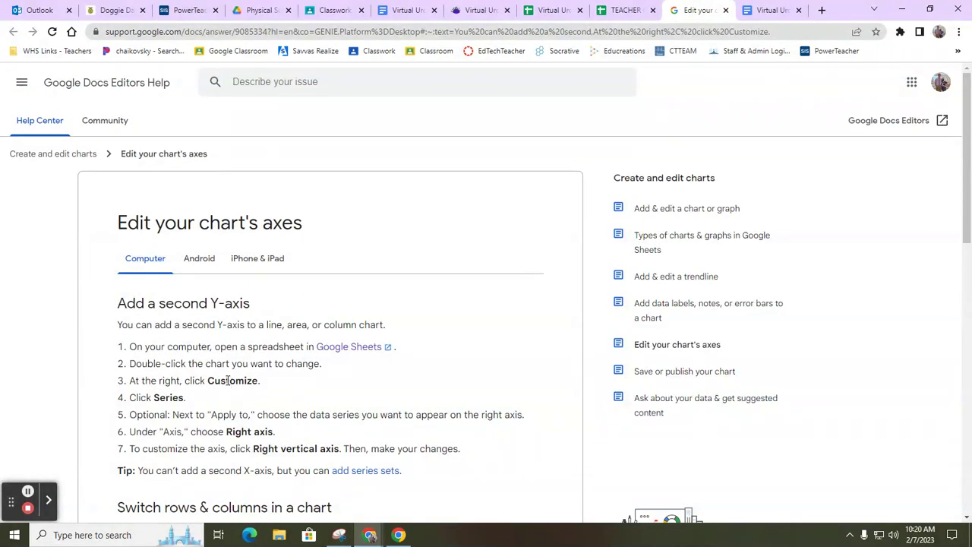
{"action": "left_click_drag", "start_coordinate": [208, 380], "coordinate": [263, 398]}
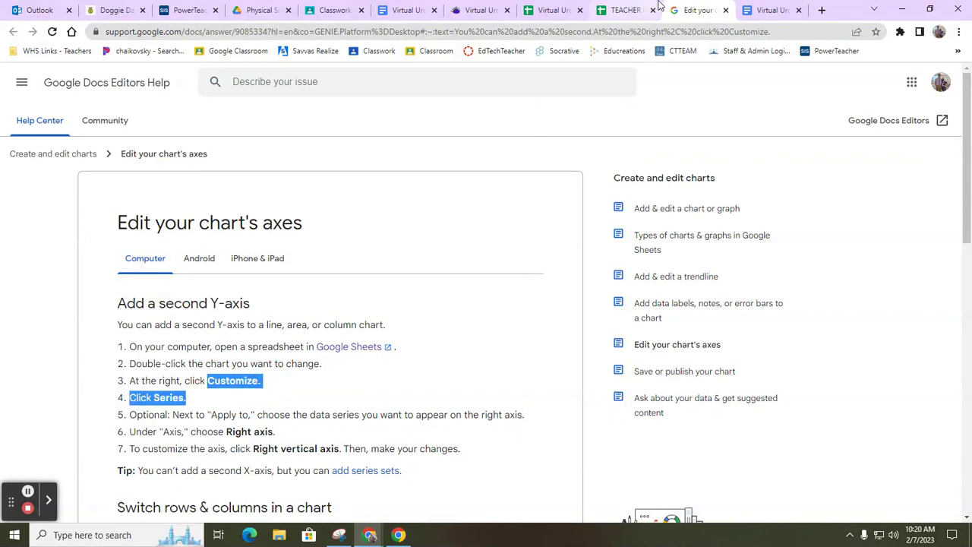
{"action": "left_click", "coordinate": [622, 11]}
Step: In Customize > Series, set the Ocean Bicarbonate series' axis to Right axis
{"action": "double_click", "coordinate": [479, 311]}
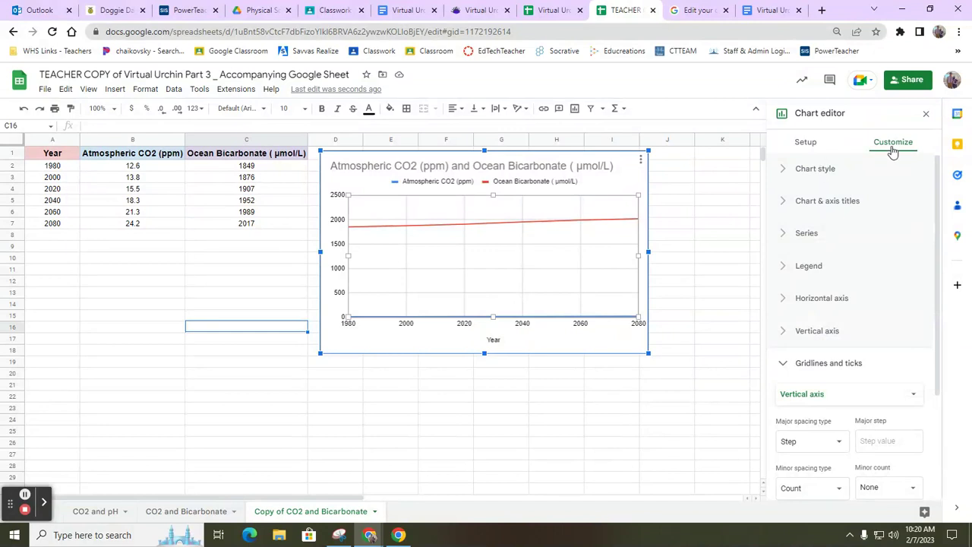
{"action": "left_click", "coordinate": [901, 155]}
{"action": "scroll", "coordinate": [836, 312], "scroll_direction": "down", "scroll_amount": 2}
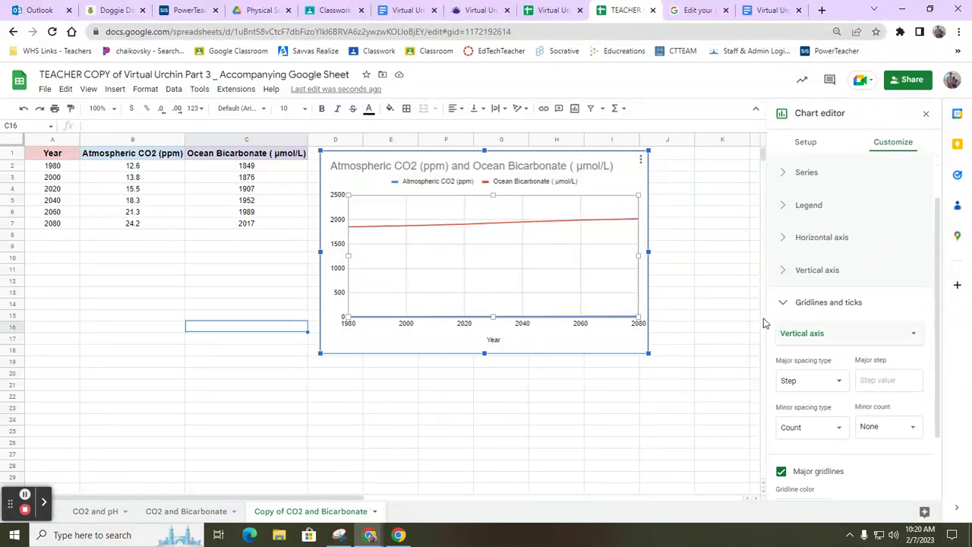
{"action": "left_click", "coordinate": [788, 302]}
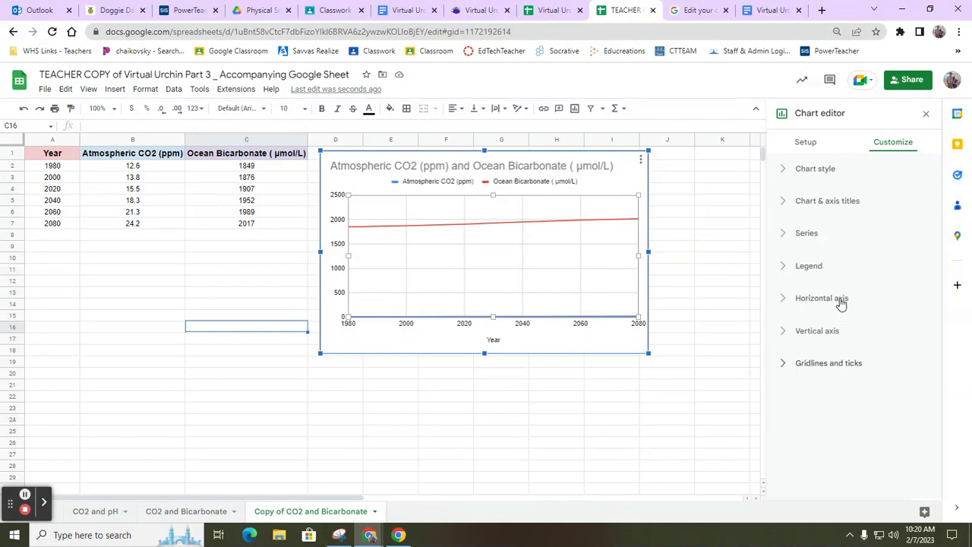
{"action": "left_click", "coordinate": [781, 235]}
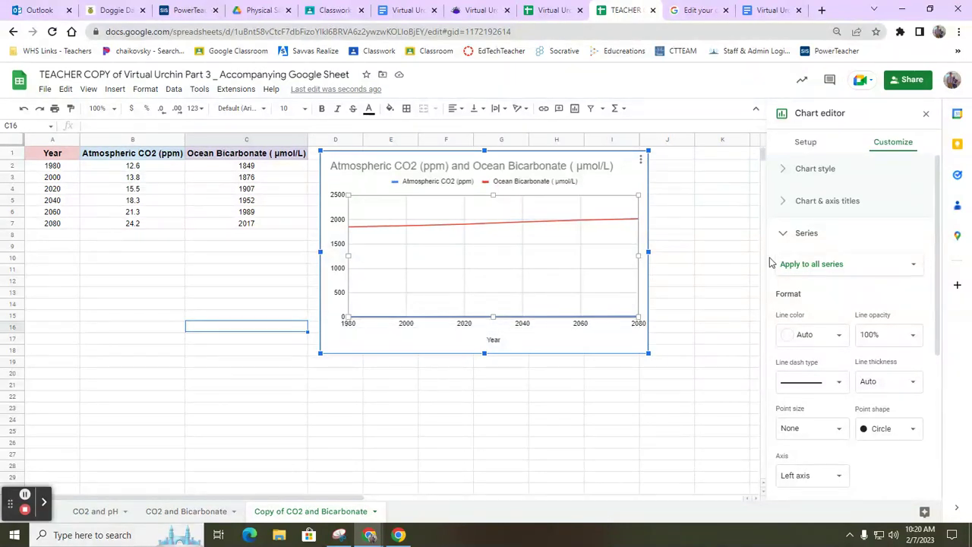
{"action": "left_click", "coordinate": [815, 267]}
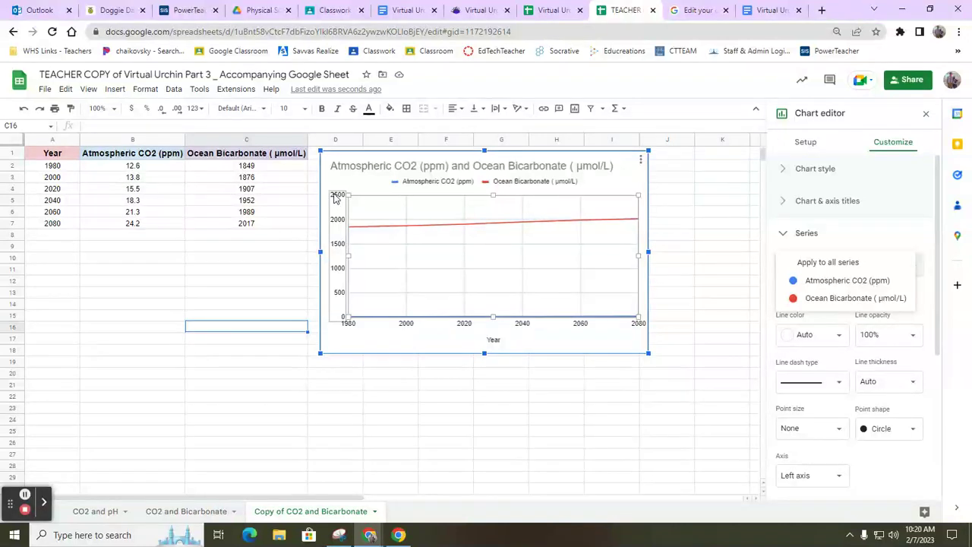
{"action": "left_click", "coordinate": [864, 301]}
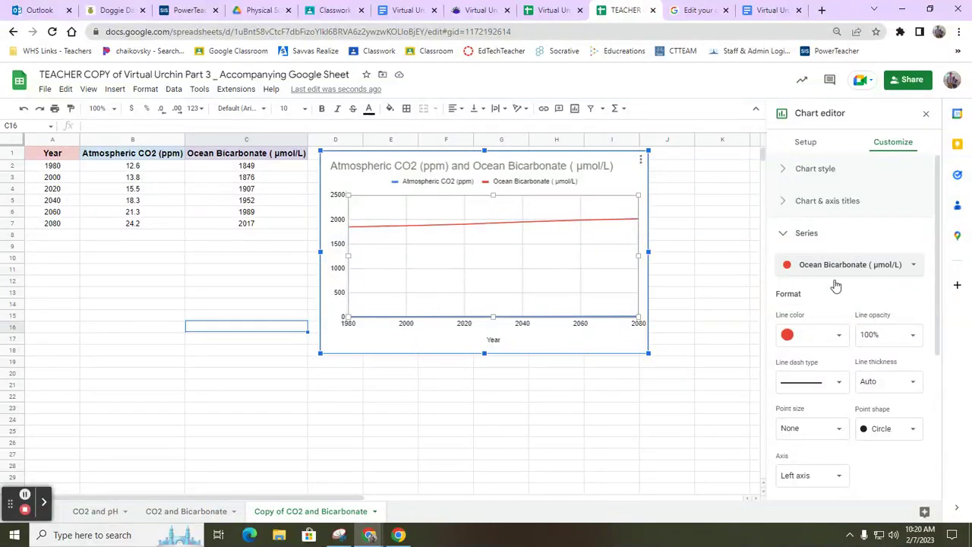
{"action": "scroll", "coordinate": [832, 353], "scroll_direction": "down", "scroll_amount": 1}
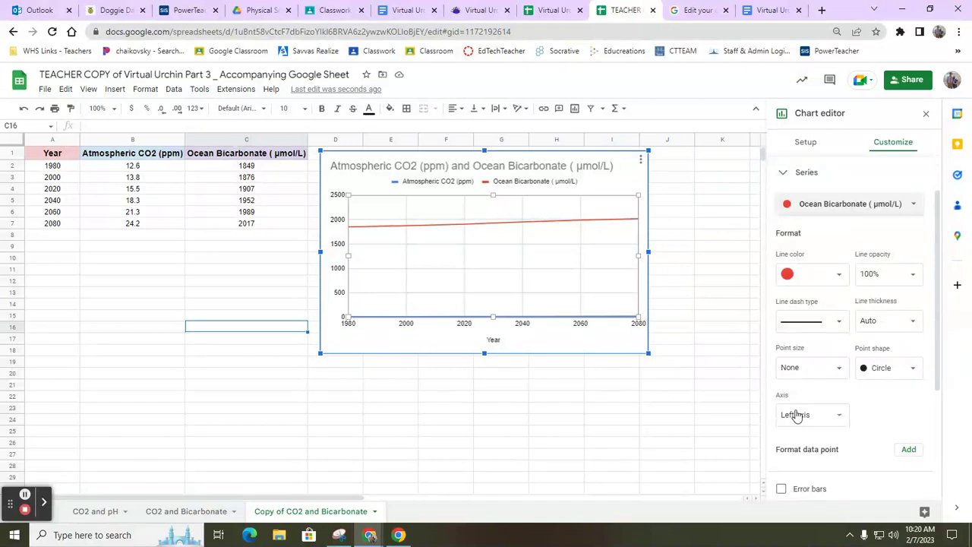
{"action": "left_click", "coordinate": [840, 420]}
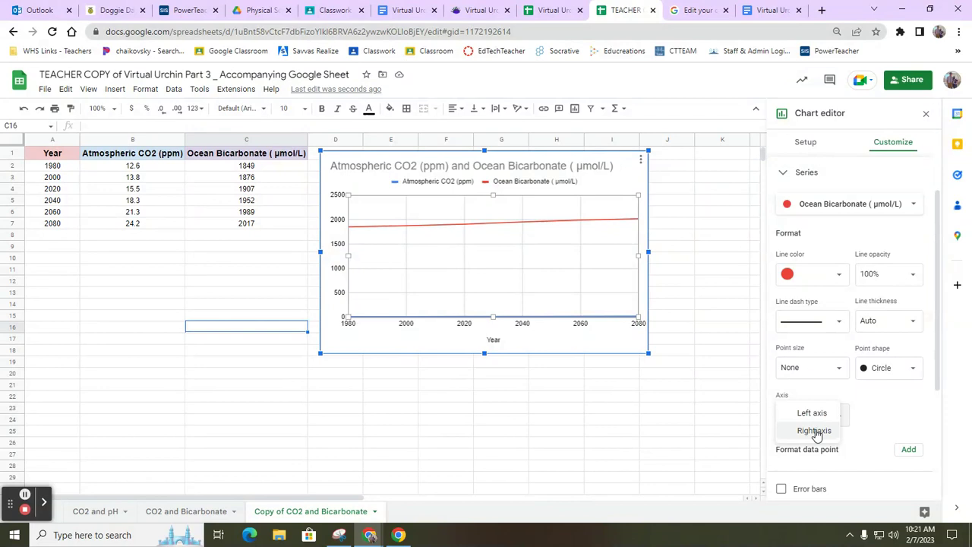
{"action": "left_click", "coordinate": [815, 430]}
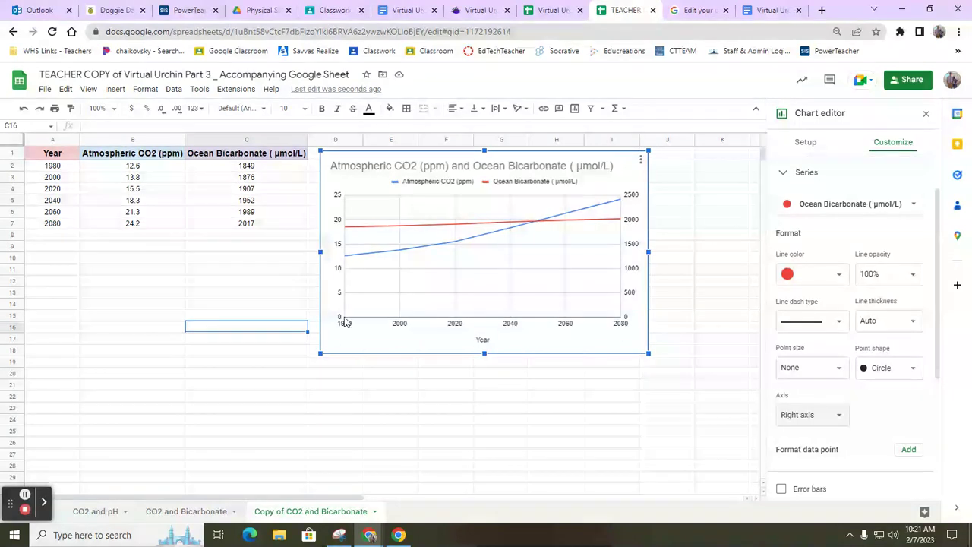
{"action": "left_click_drag", "start_coordinate": [172, 172], "coordinate": [239, 224]}
Step: Undo the accidental B2:C7 cell move with Ctrl+Z and reopen the chart editor
{"action": "left_click", "coordinate": [163, 177]}
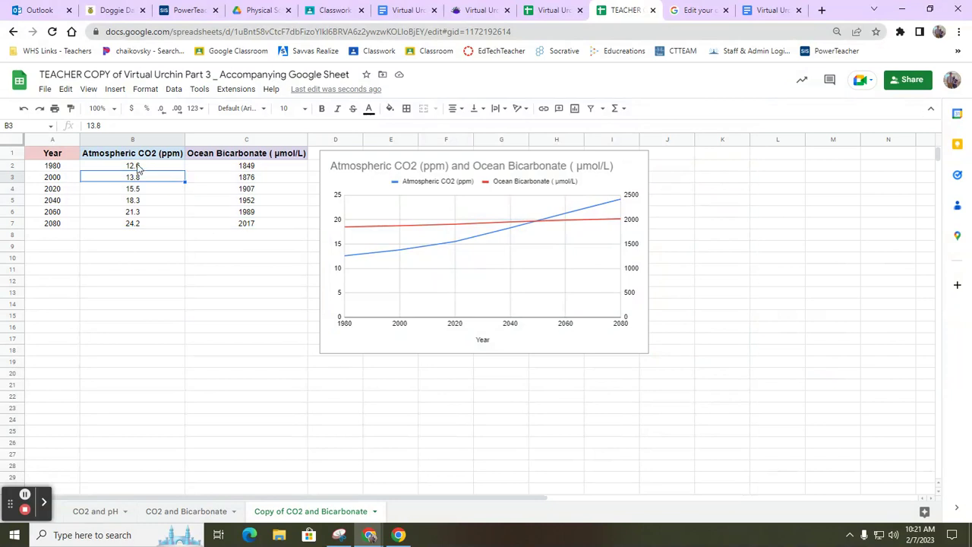
{"action": "mouse_move", "coordinate": [151, 171]}
{"action": "left_mouse_down"}
{"action": "mouse_move", "coordinate": [157, 245]}
{"action": "mouse_move", "coordinate": [161, 166]}
{"action": "left_mouse_up"}
{"action": "key", "text": "ctrl+z"}
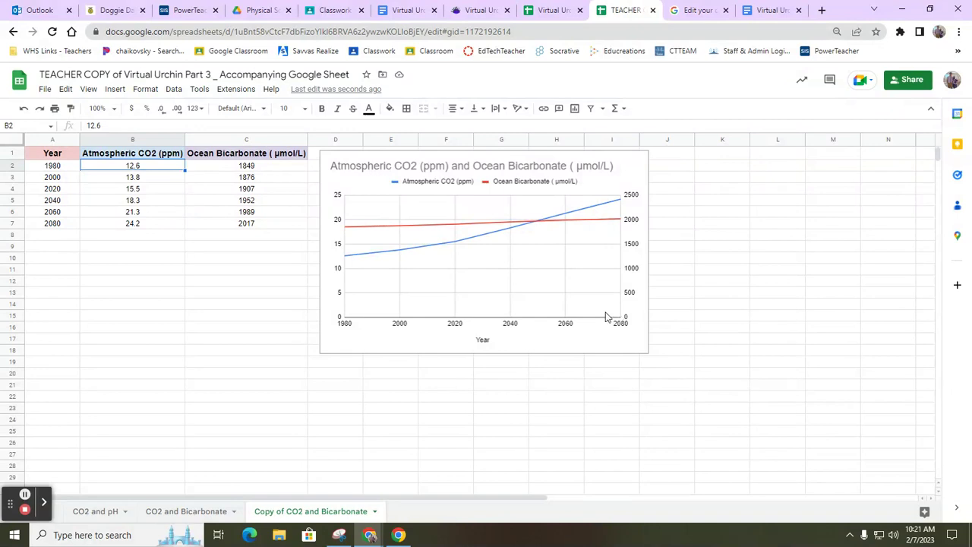
{"action": "double_click", "coordinate": [549, 260]}
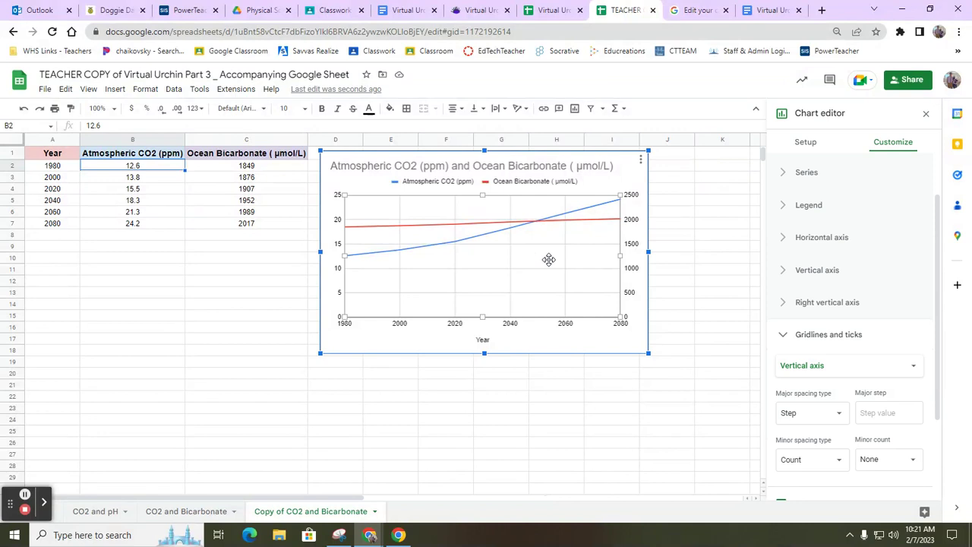
Step: Set the left vertical axis Min to 10 so the CO2 scale runs 10–25
{"action": "left_click", "coordinate": [786, 342]}
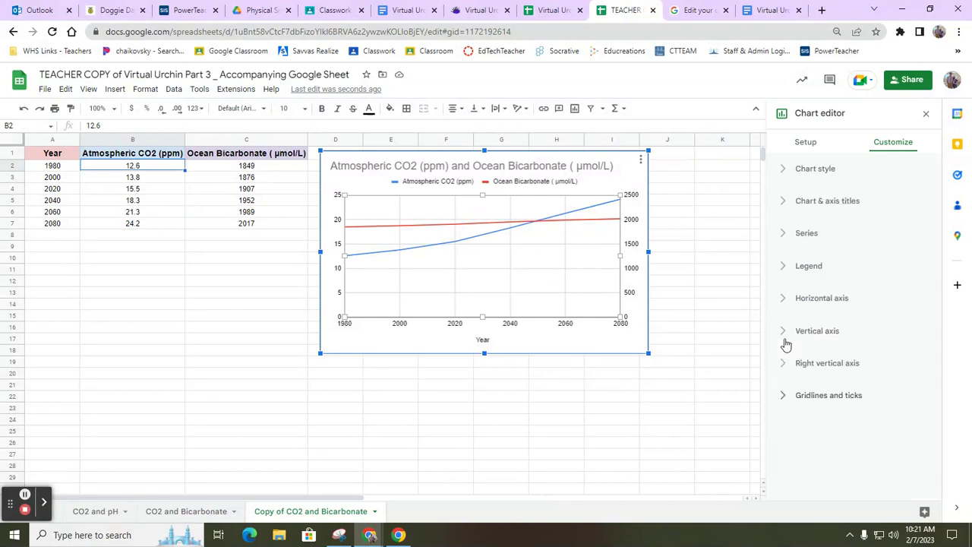
{"action": "left_click", "coordinate": [785, 334]}
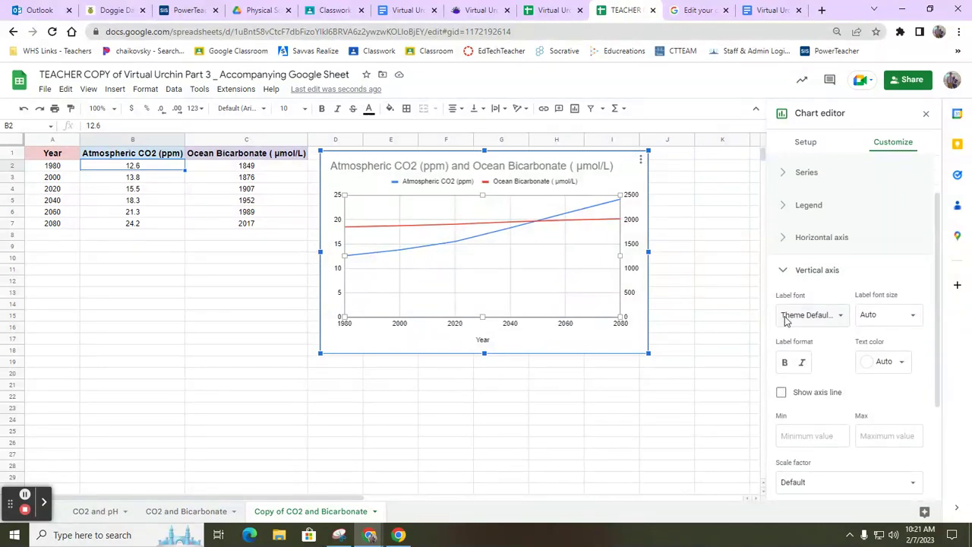
{"action": "left_click", "coordinate": [791, 213]}
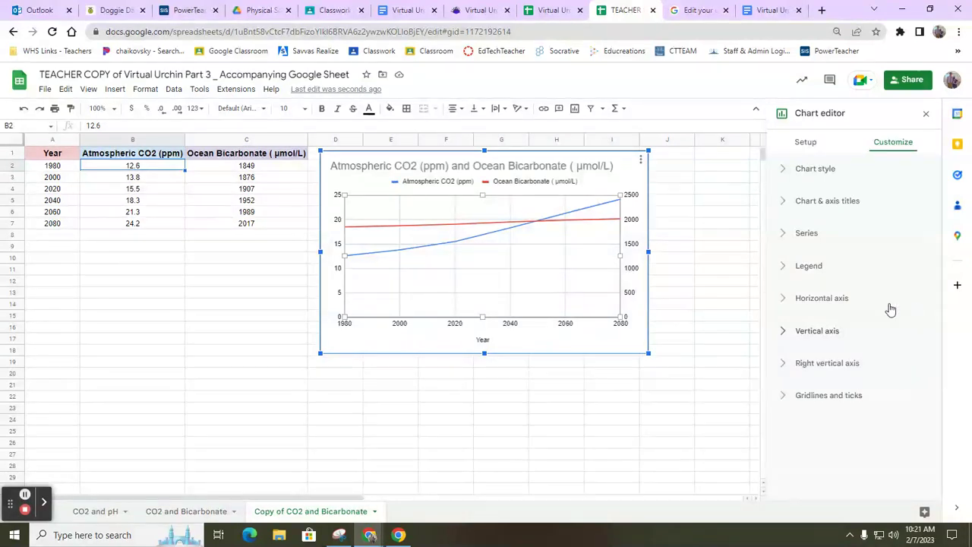
{"action": "left_click", "coordinate": [784, 332]}
{"action": "left_click", "coordinate": [808, 314]}
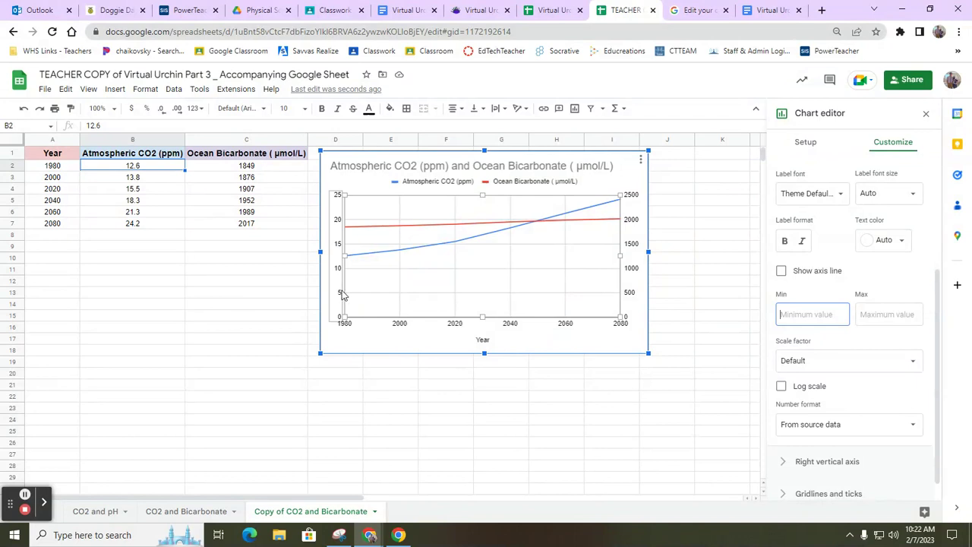
{"action": "type", "text": "5"}
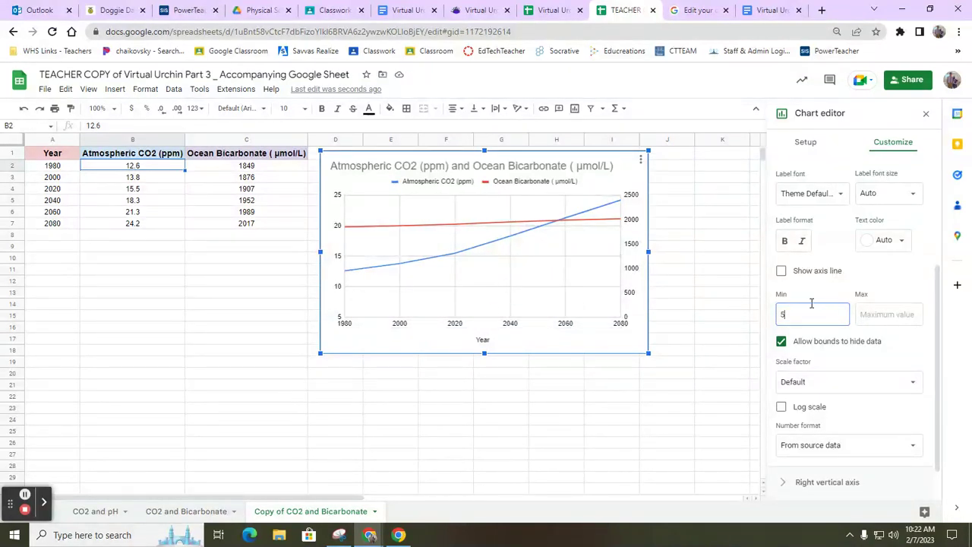
{"action": "key", "text": "BackSpace"}
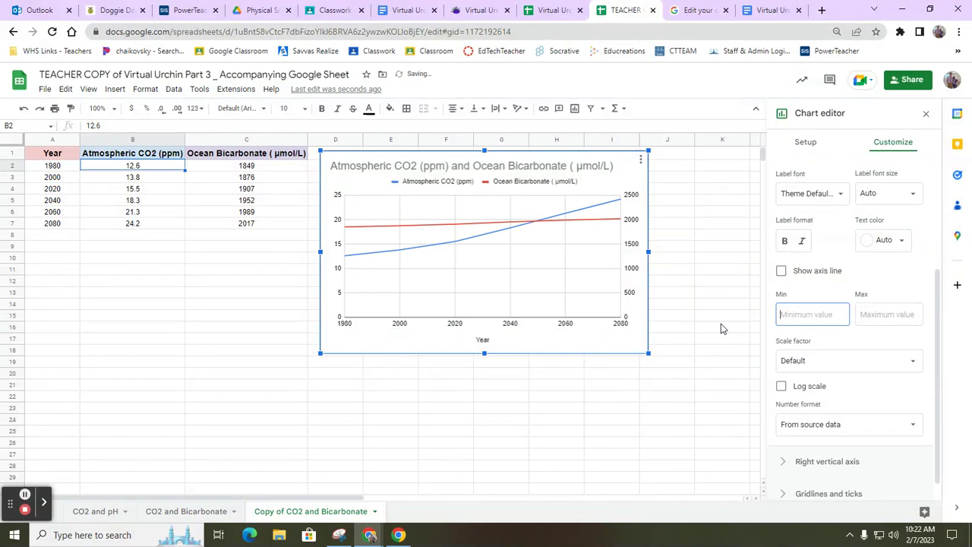
{"action": "type", "text": "0"}
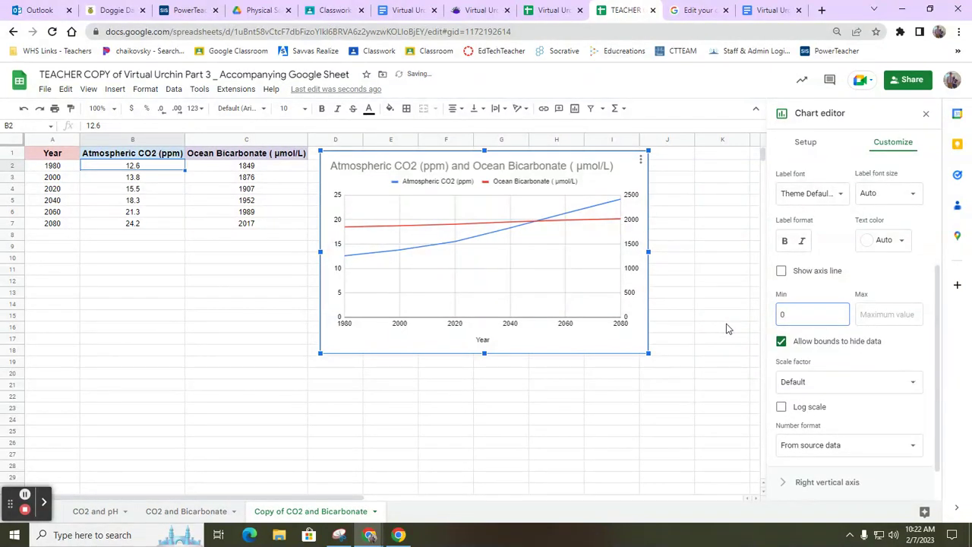
{"action": "key", "text": "BackSpace"}
{"action": "type", "text": "1"}
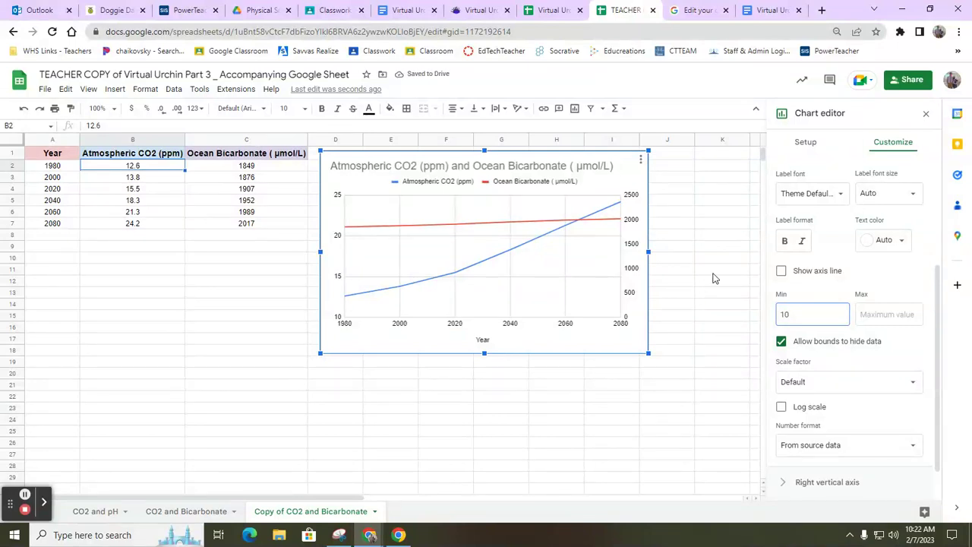
{"action": "scroll", "coordinate": [818, 220], "scroll_direction": "up", "scroll_amount": 2}
Step: Set the right vertical axis Min to 1500 so bicarbonate spans 1500–2100, then close the editor
{"action": "left_click", "coordinate": [784, 205]}
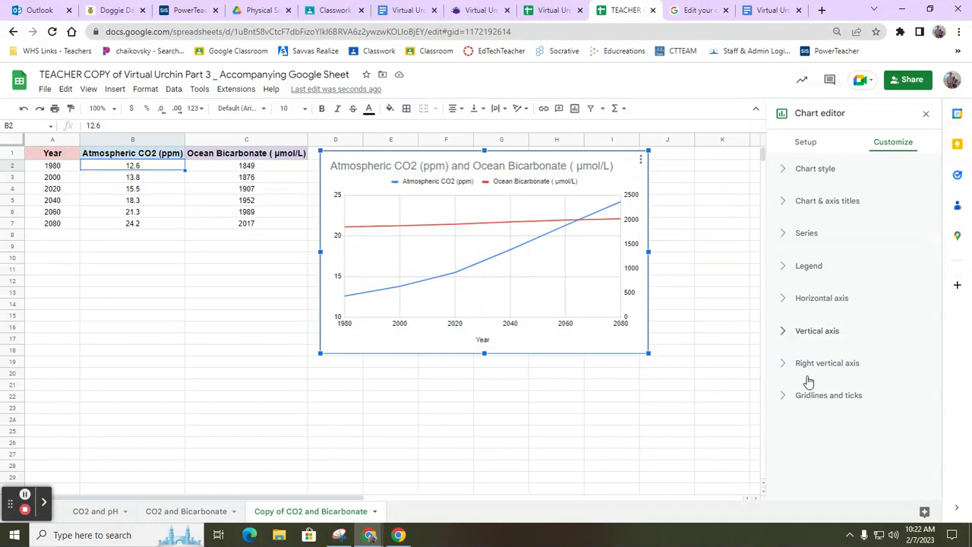
{"action": "left_click", "coordinate": [785, 364]}
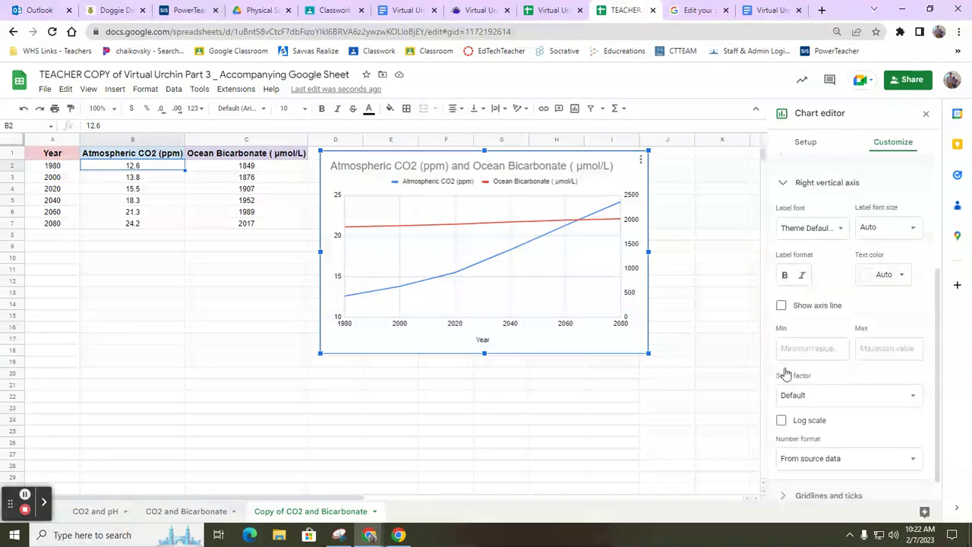
{"action": "left_click", "coordinate": [796, 350]}
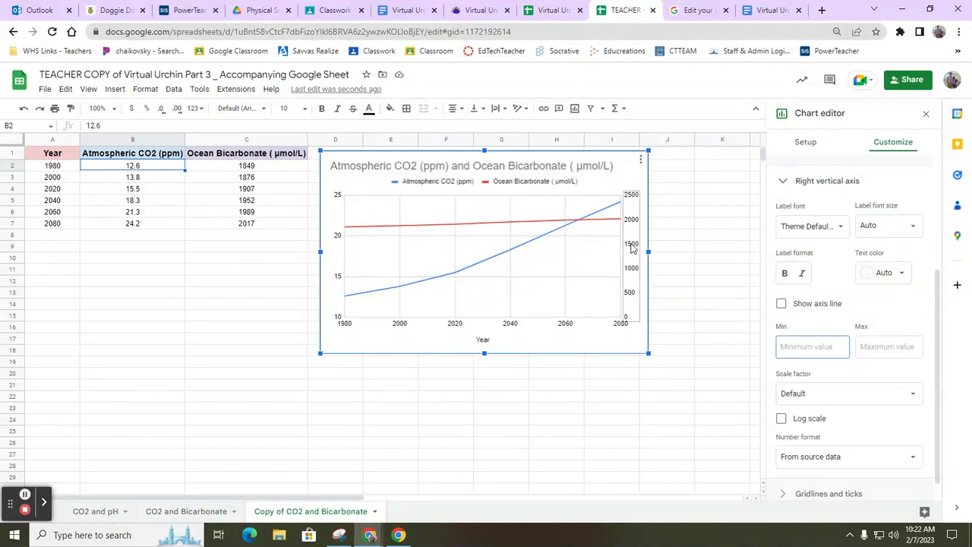
{"action": "left_click", "coordinate": [814, 345]}
{"action": "type", "text": "1500"}
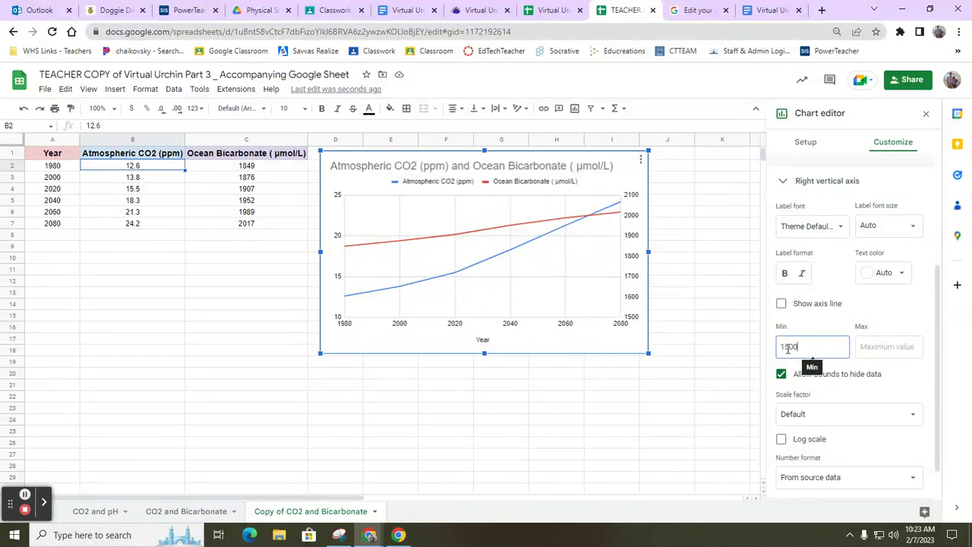
{"action": "left_click", "coordinate": [267, 172]}
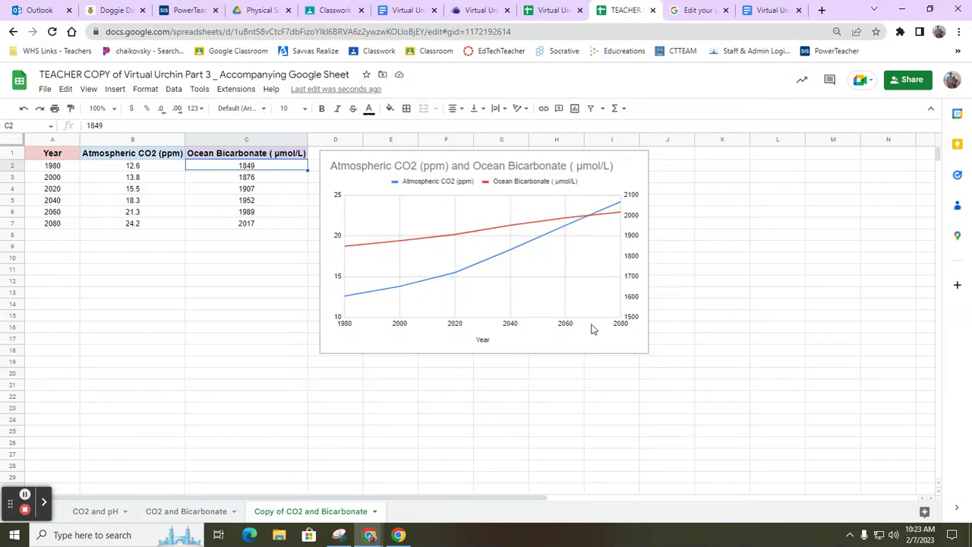
Step: Reopen the chart editor and select Right vertical axis title under Chart & axis titles
{"action": "double_click", "coordinate": [582, 280]}
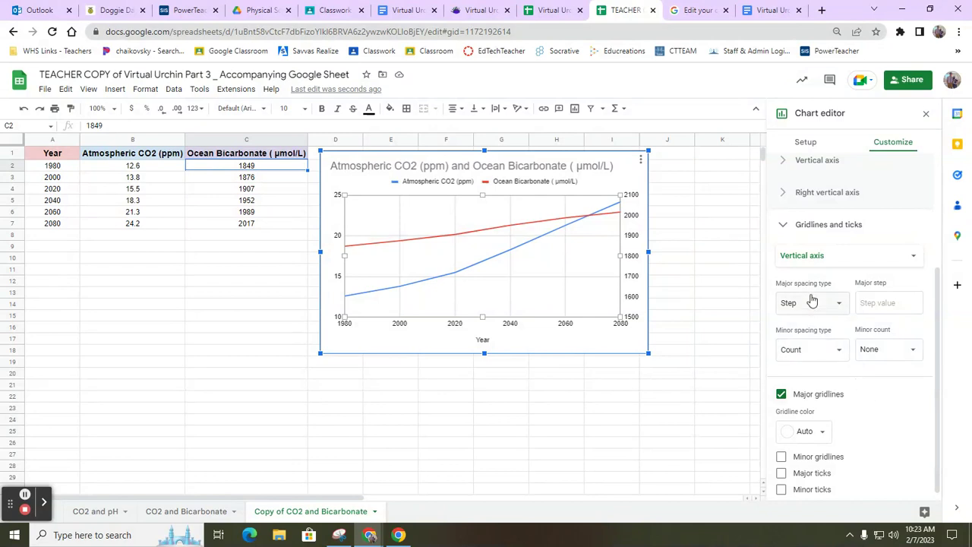
{"action": "left_click", "coordinate": [788, 224]}
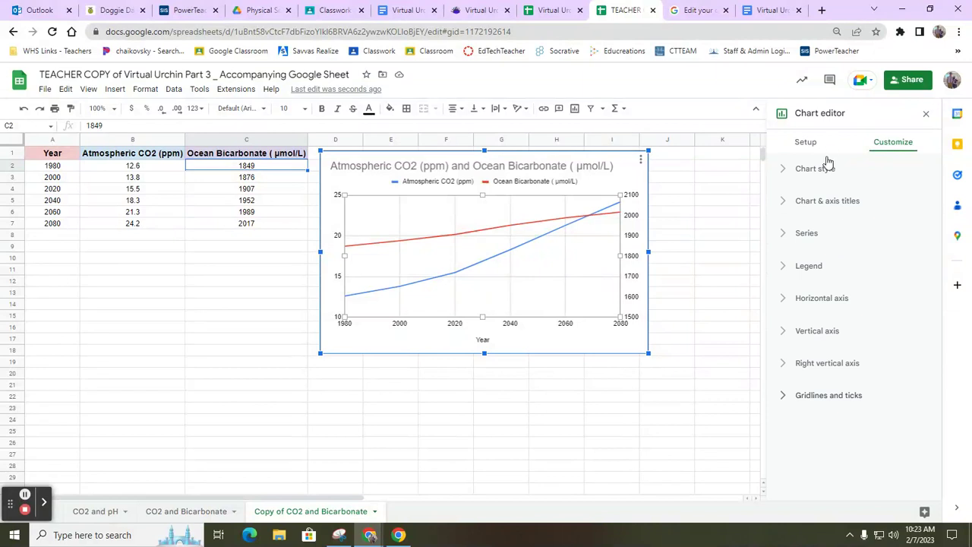
{"action": "left_click", "coordinate": [782, 205]}
{"action": "scroll", "coordinate": [915, 232], "scroll_direction": "down", "scroll_amount": 1}
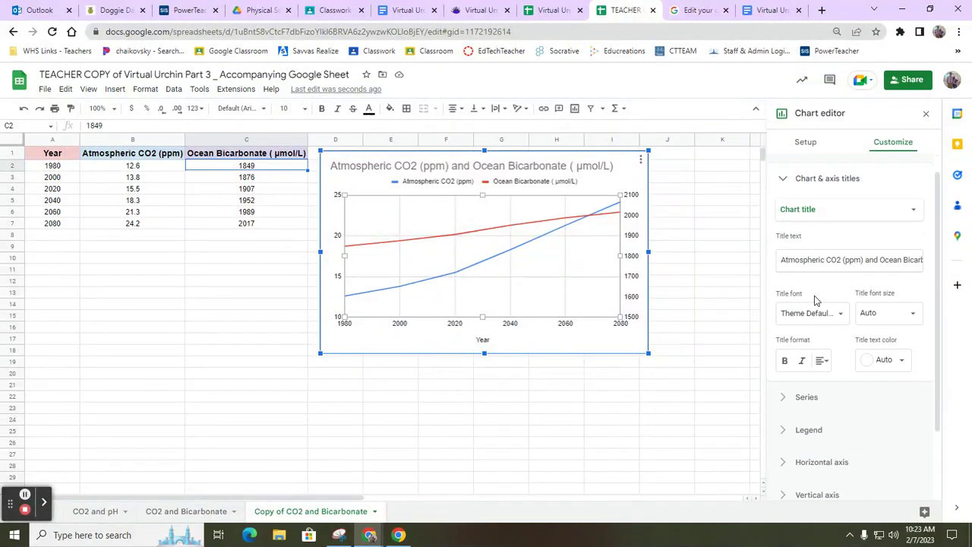
{"action": "scroll", "coordinate": [843, 199], "scroll_direction": "up", "scroll_amount": 1}
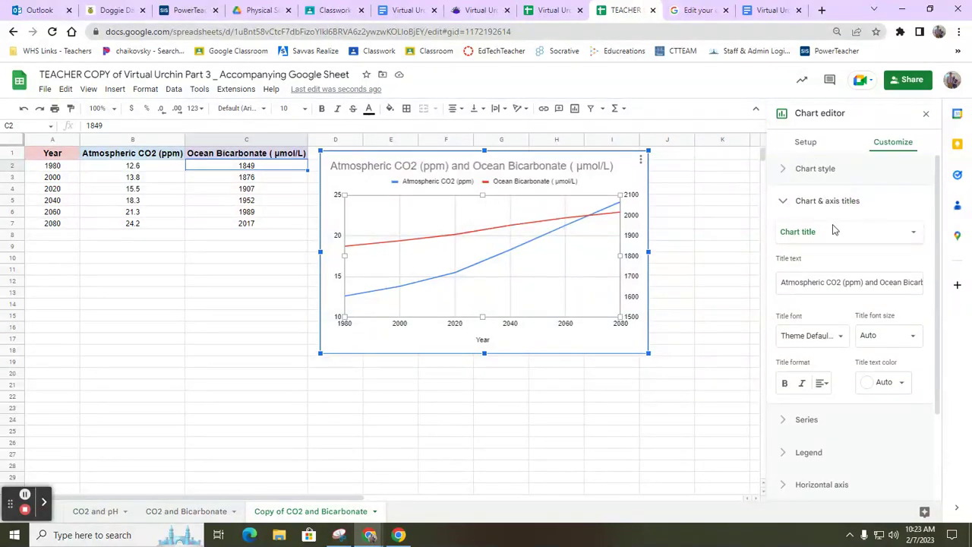
{"action": "left_click", "coordinate": [797, 230]}
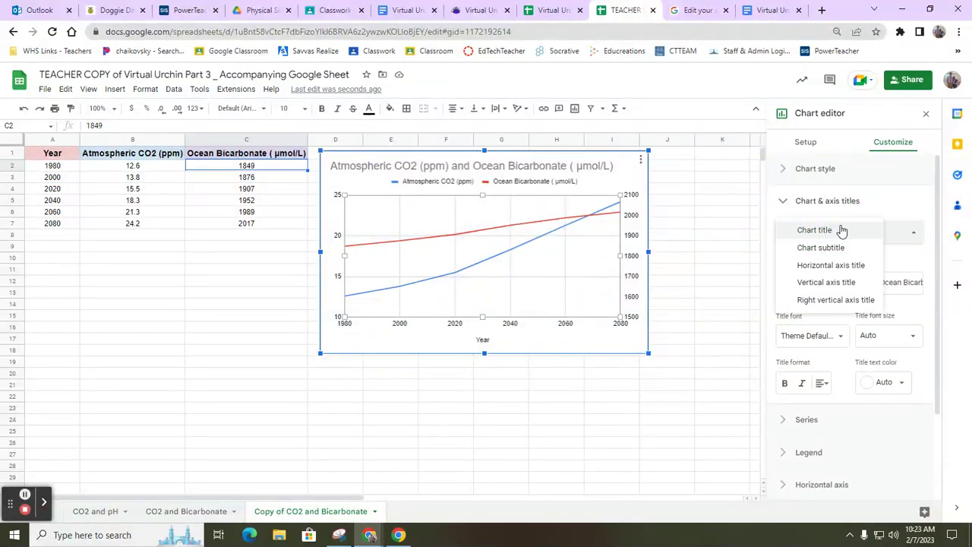
{"action": "left_click", "coordinate": [825, 282]}
{"action": "left_click", "coordinate": [829, 233]}
{"action": "left_click", "coordinate": [826, 251]}
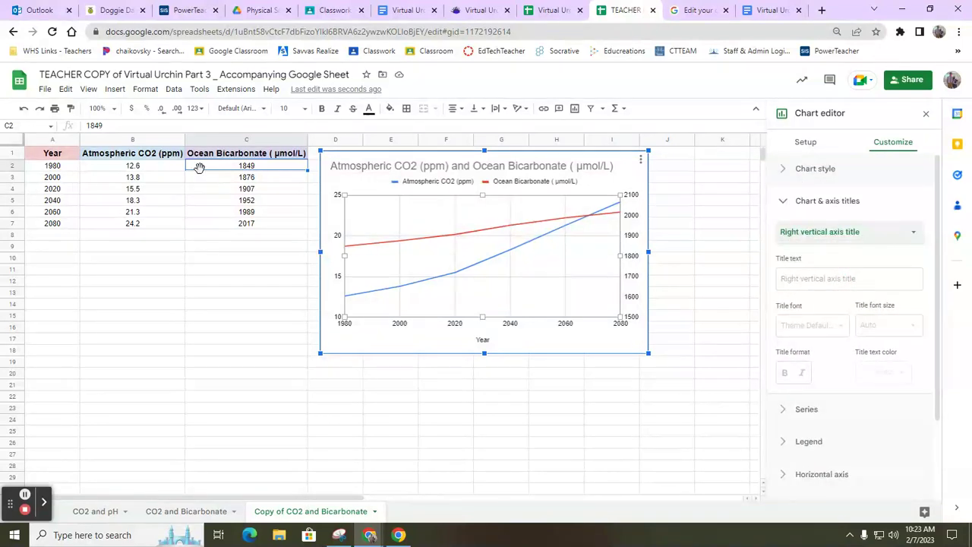